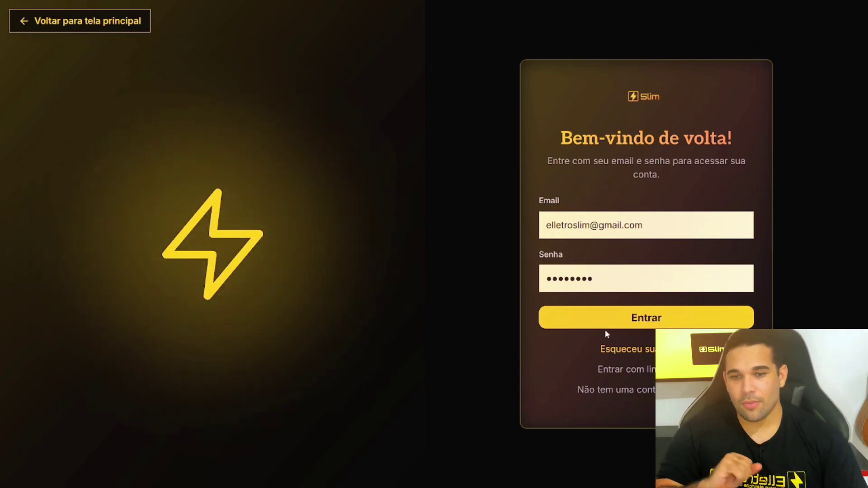
Log in with the prefilled credentials and open the Dimensionar Circuito calculator in the ElletroSlim App.
{"action": "left_click", "coordinate": [647, 325]}
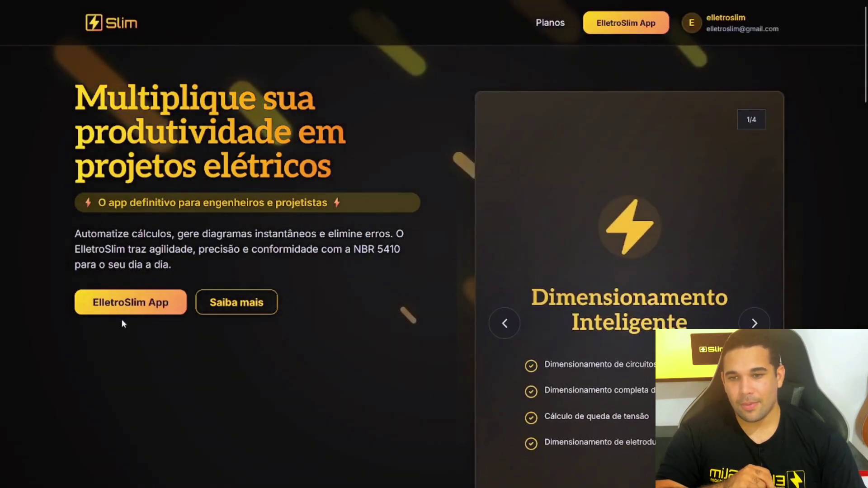
{"action": "left_click", "coordinate": [137, 308]}
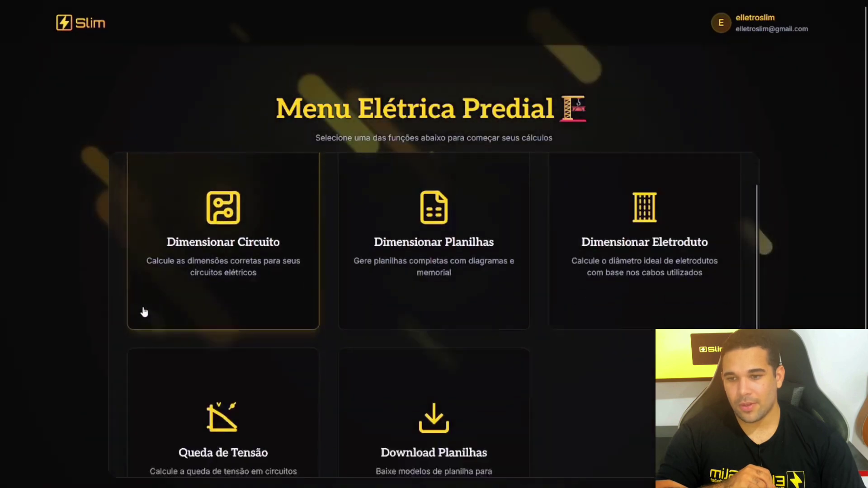
{"action": "scroll", "coordinate": [196, 307], "scroll_direction": "down", "scroll_amount": 1}
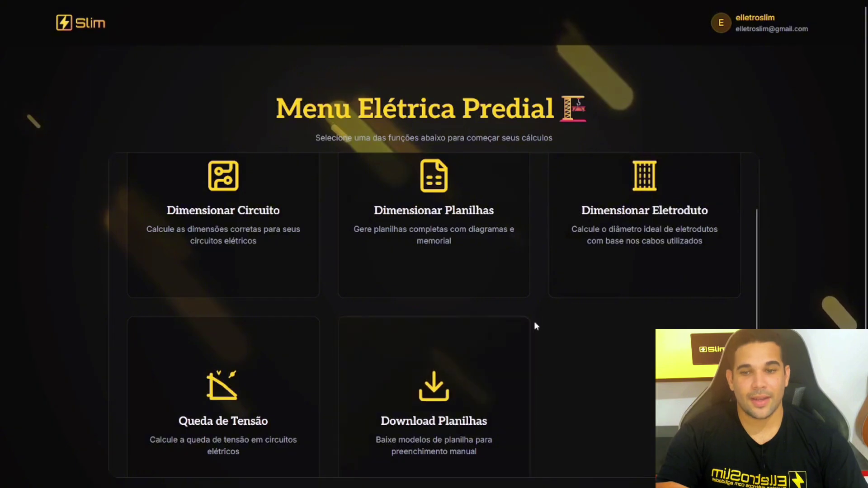
{"action": "scroll", "coordinate": [534, 324], "scroll_direction": "up", "scroll_amount": 2}
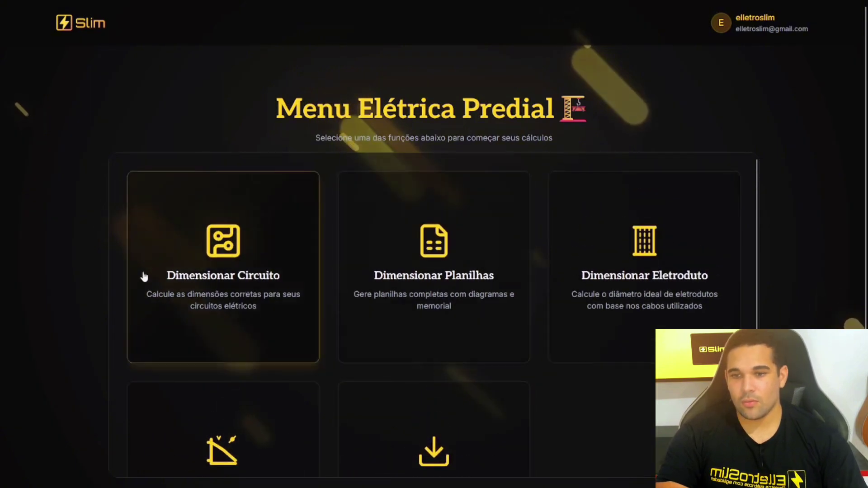
{"action": "left_click", "coordinate": [195, 254]}
Set the ambient temperature to 40 °C and the conduit allocation to Não Subterrânea.
{"action": "scroll", "coordinate": [253, 270], "scroll_direction": "down", "scroll_amount": 1}
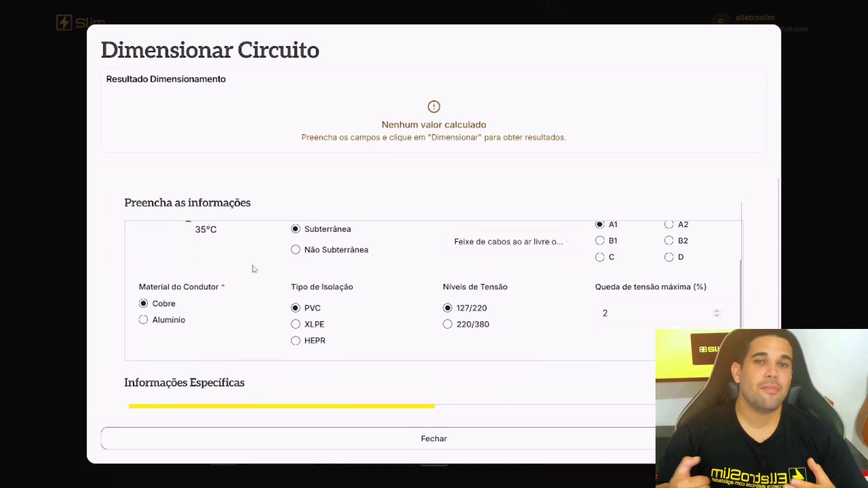
{"action": "scroll", "coordinate": [254, 271], "scroll_direction": "up", "scroll_amount": 1}
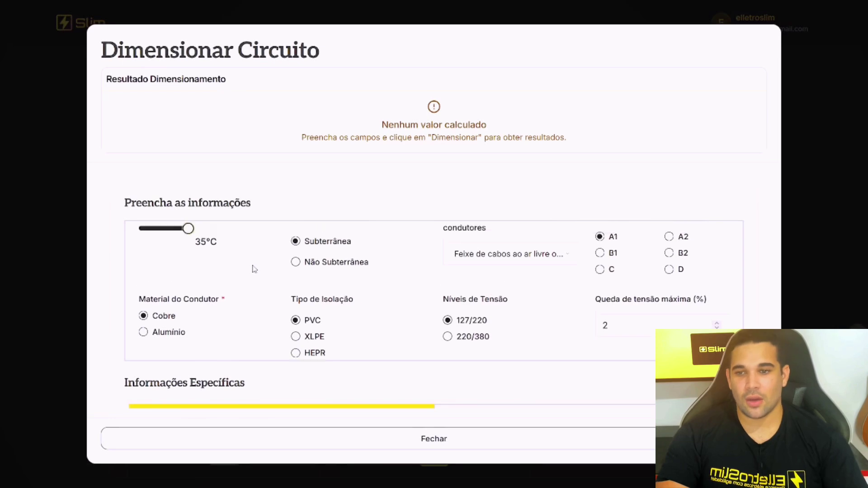
{"action": "scroll", "coordinate": [254, 277], "scroll_direction": "up", "scroll_amount": 1}
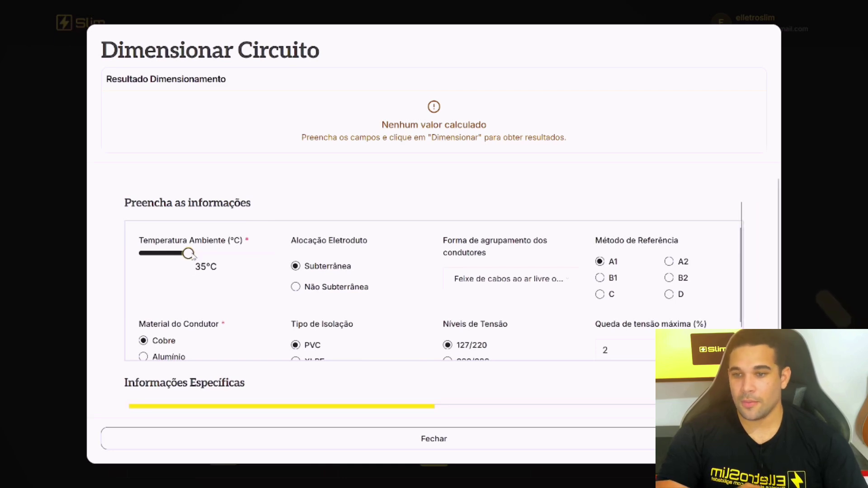
{"action": "mouse_move", "coordinate": [186, 254]}
{"action": "left_mouse_down"}
{"action": "mouse_move", "coordinate": [178, 254]}
{"action": "mouse_move", "coordinate": [197, 254]}
{"action": "left_mouse_up"}
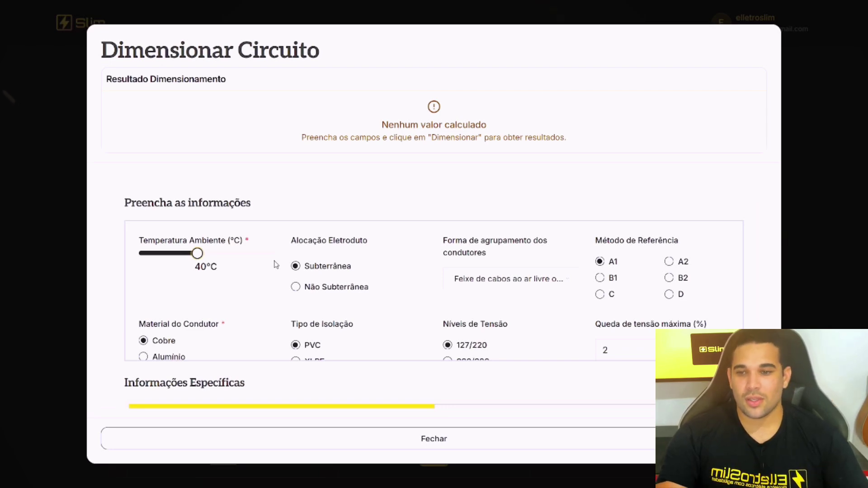
{"action": "left_click", "coordinate": [296, 288]}
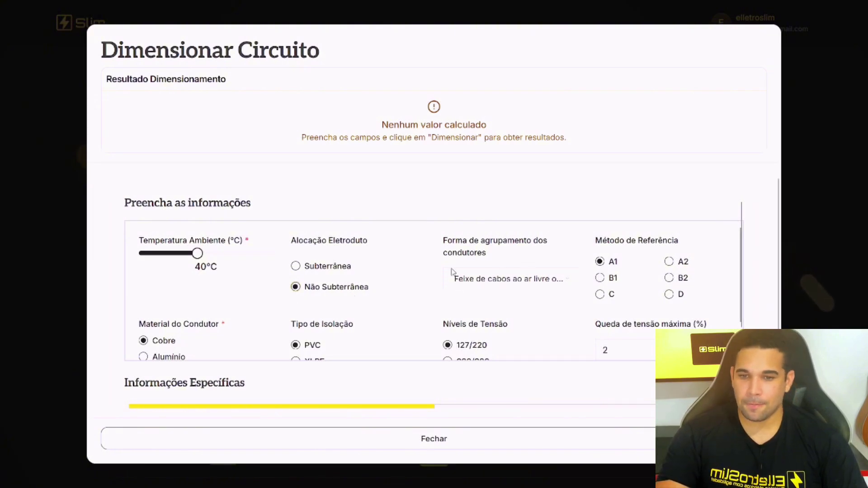
Set the conductor grouping to Cabos em condutos fechados and the reference method to B1.
{"action": "left_click", "coordinate": [510, 287]}
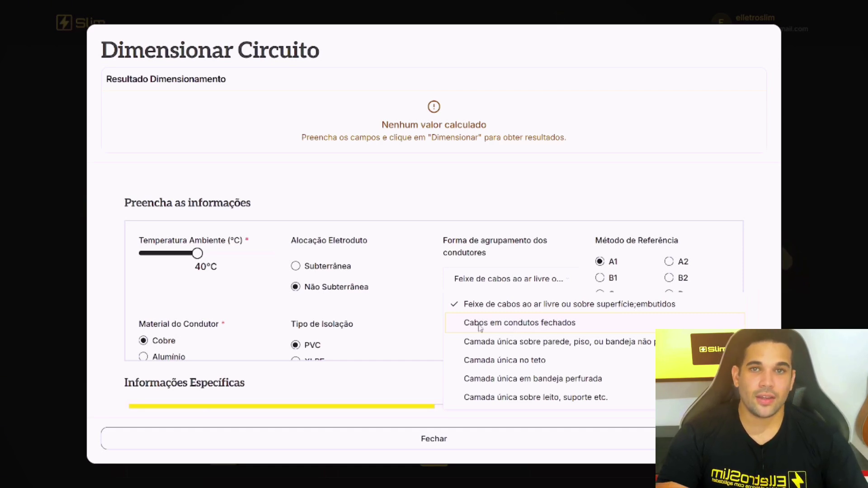
{"action": "left_click", "coordinate": [527, 325]}
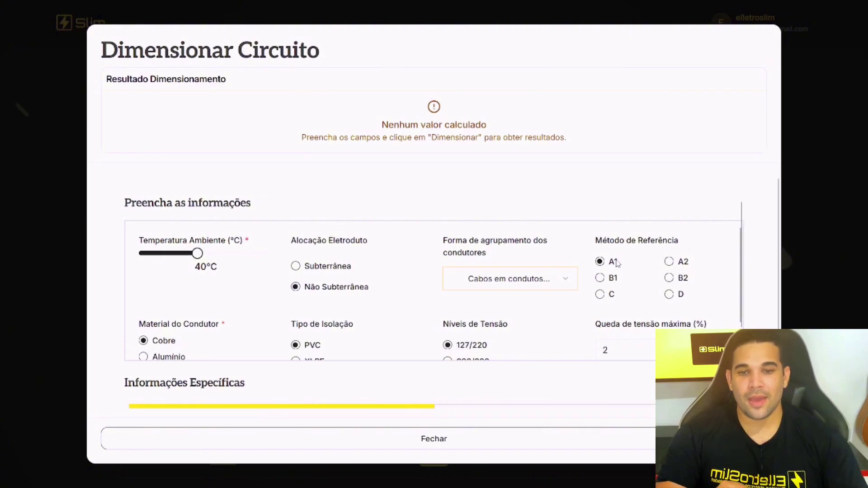
{"action": "left_click", "coordinate": [600, 279]}
Switch the conductor material to Alumínio and restore it to Cobre.
{"action": "scroll", "coordinate": [154, 308], "scroll_direction": "down", "scroll_amount": 1}
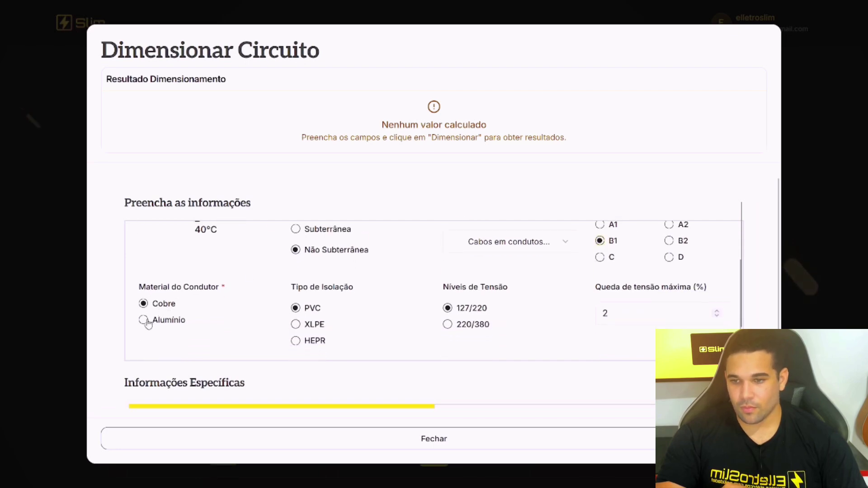
{"action": "left_click", "coordinate": [143, 320]}
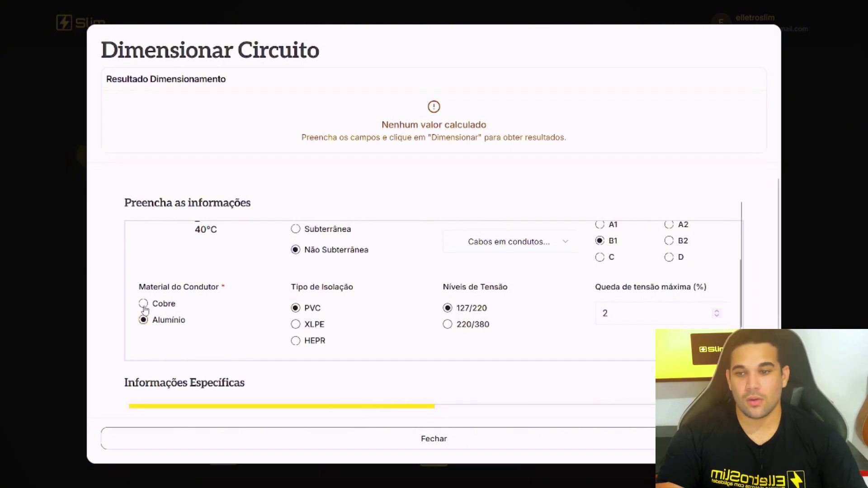
{"action": "left_click", "coordinate": [143, 305]}
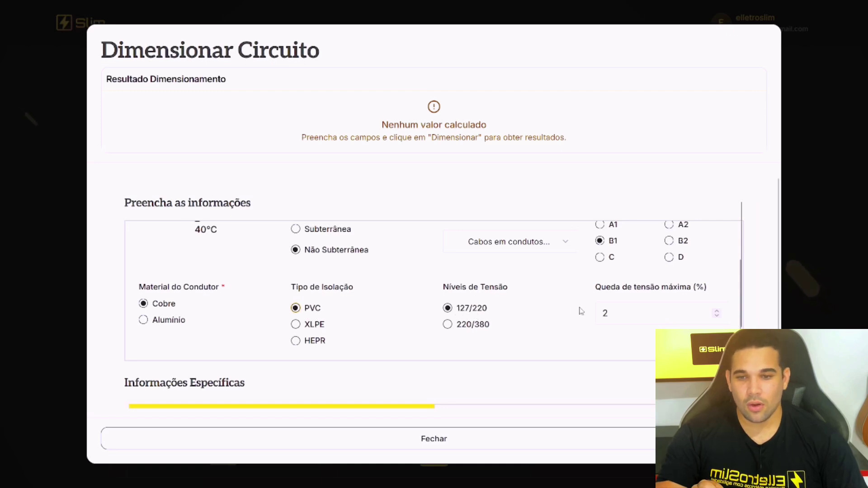
Check the maximum voltage drop percentage in the general circuit information.
{"action": "double_click", "coordinate": [623, 315]}
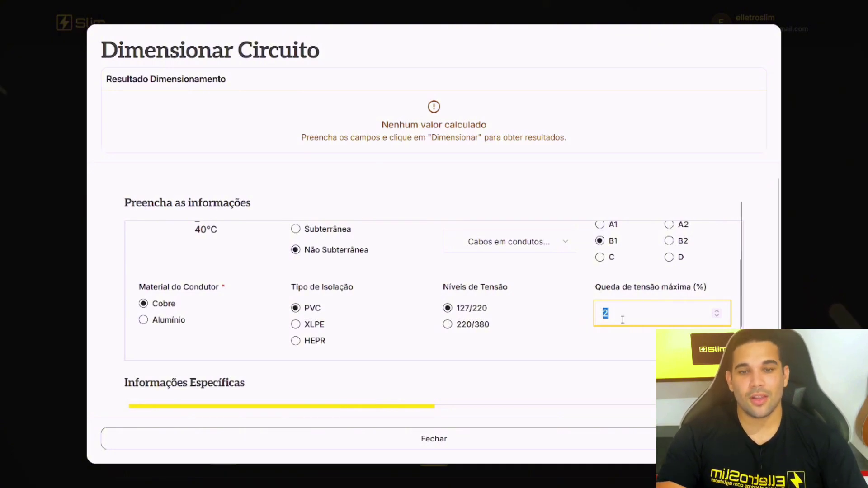
{"action": "scroll", "coordinate": [623, 320], "scroll_direction": "down", "scroll_amount": 2}
{"action": "scroll", "coordinate": [624, 314], "scroll_direction": "up", "scroll_amount": 1}
{"action": "left_click", "coordinate": [633, 283]}
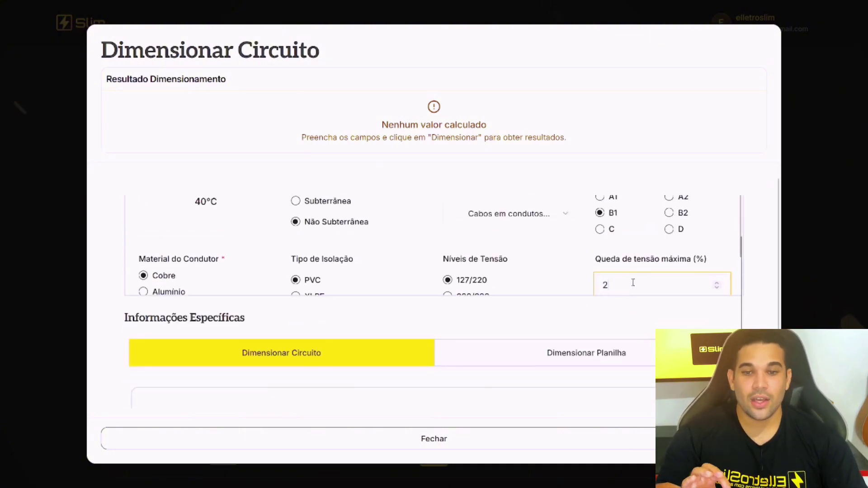
Set the circuit length to 20 m in the specific information for sizing the circuit.
{"action": "scroll", "coordinate": [633, 284], "scroll_direction": "down", "scroll_amount": 1}
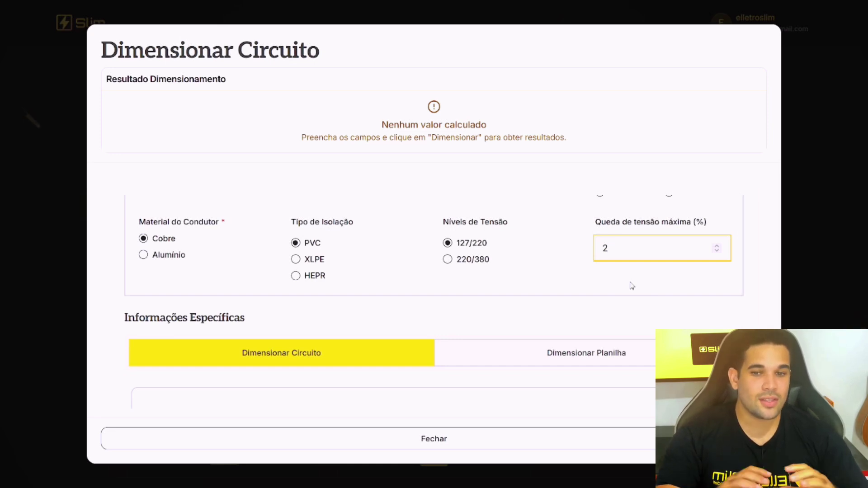
{"action": "scroll", "coordinate": [602, 287], "scroll_direction": "down", "scroll_amount": 4}
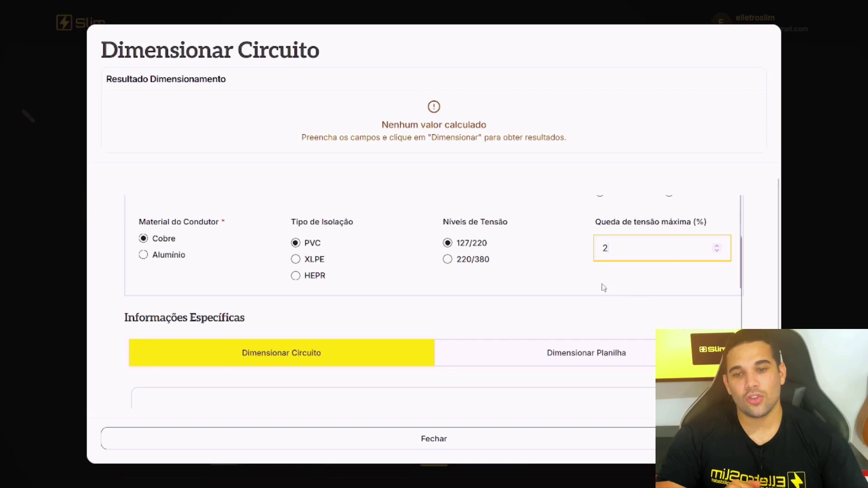
{"action": "scroll", "coordinate": [275, 291], "scroll_direction": "down", "scroll_amount": 2}
{"action": "scroll", "coordinate": [280, 289], "scroll_direction": "up", "scroll_amount": 2}
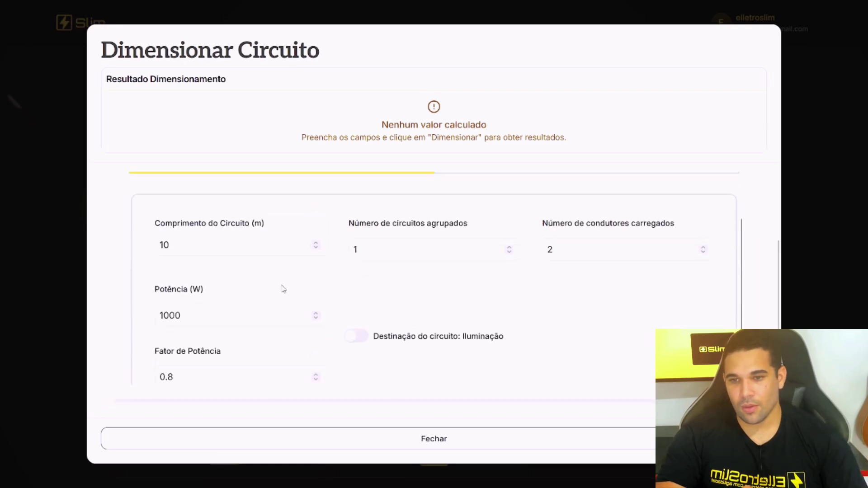
{"action": "scroll", "coordinate": [276, 285], "scroll_direction": "down", "scroll_amount": 2}
{"action": "scroll", "coordinate": [262, 271], "scroll_direction": "up", "scroll_amount": 2}
{"action": "left_click_drag", "start_coordinate": [202, 250], "coordinate": [143, 247]}
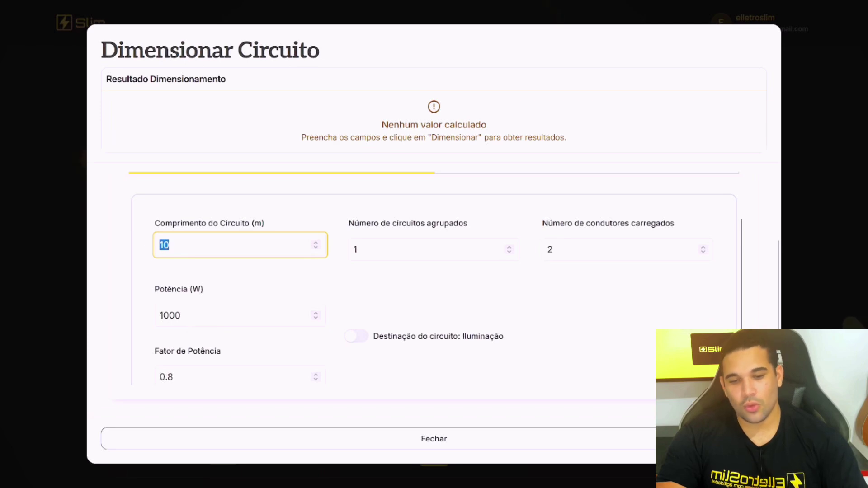
{"action": "type", "text": "4"}
{"action": "key", "text": "BackSpace"}
{"action": "type", "text": "020"}
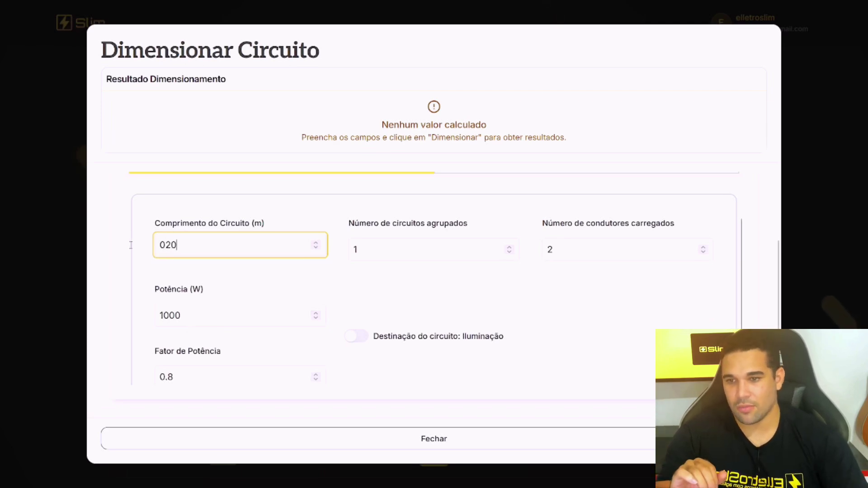
{"action": "left_click_drag", "start_coordinate": [190, 248], "coordinate": [128, 245]}
{"action": "type", "text": "20"}
Set the number of grouped circuits to 2 and keep the number of loaded conductors at 2.
{"action": "left_click_drag", "start_coordinate": [368, 249], "coordinate": [343, 248]}
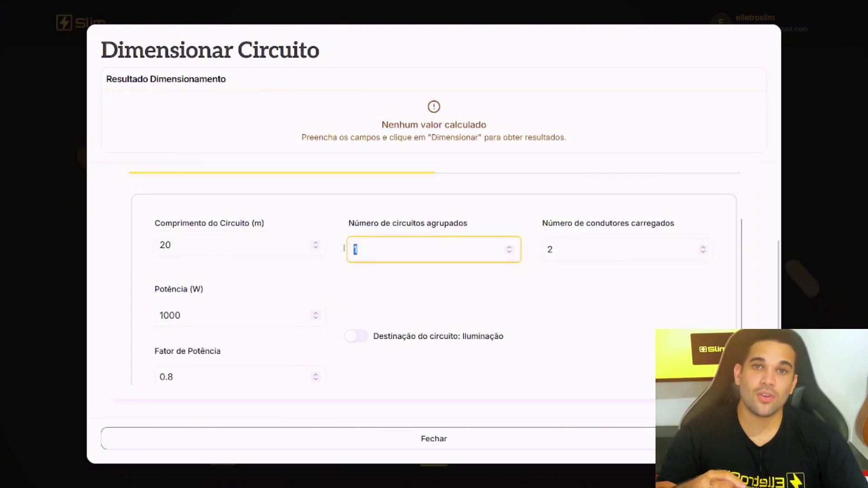
{"action": "type", "text": "2"}
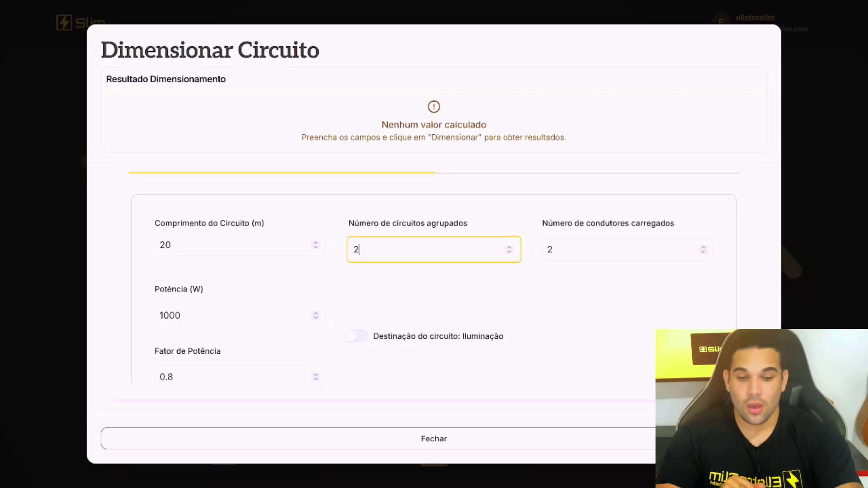
{"action": "left_click", "coordinate": [562, 250]}
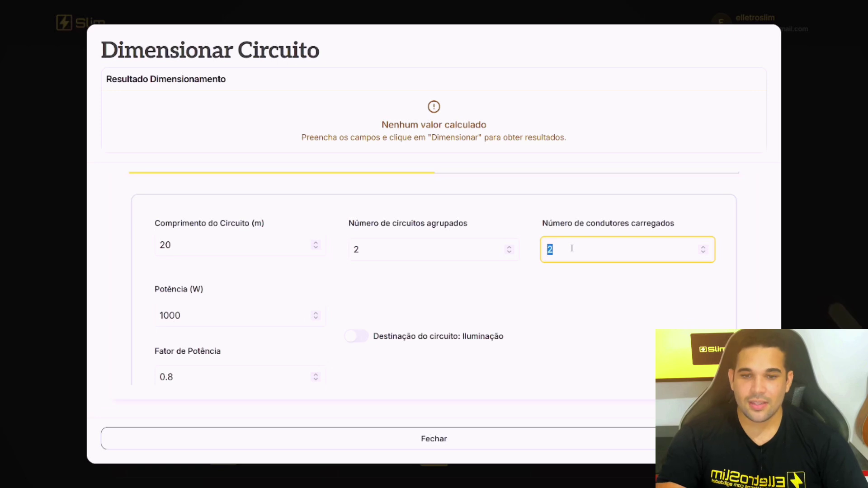
{"action": "left_click", "coordinate": [572, 248]}
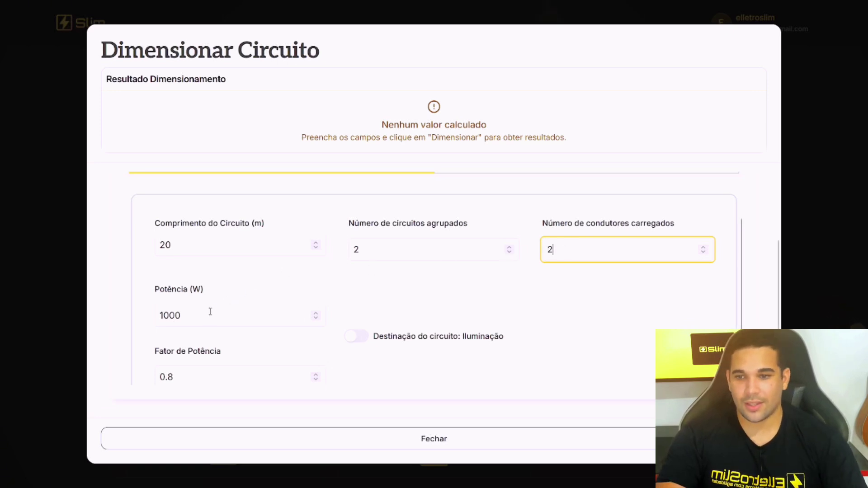
Set the circuit's power to 5000 W and its power factor to 0.92.
{"action": "scroll", "coordinate": [208, 312], "scroll_direction": "down", "scroll_amount": 2}
{"action": "left_click_drag", "start_coordinate": [195, 252], "coordinate": [136, 252]}
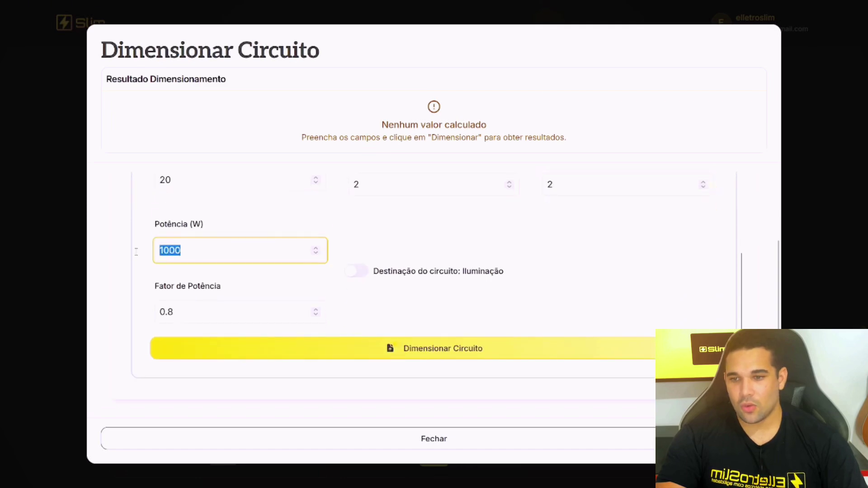
{"action": "type", "text": "5000"}
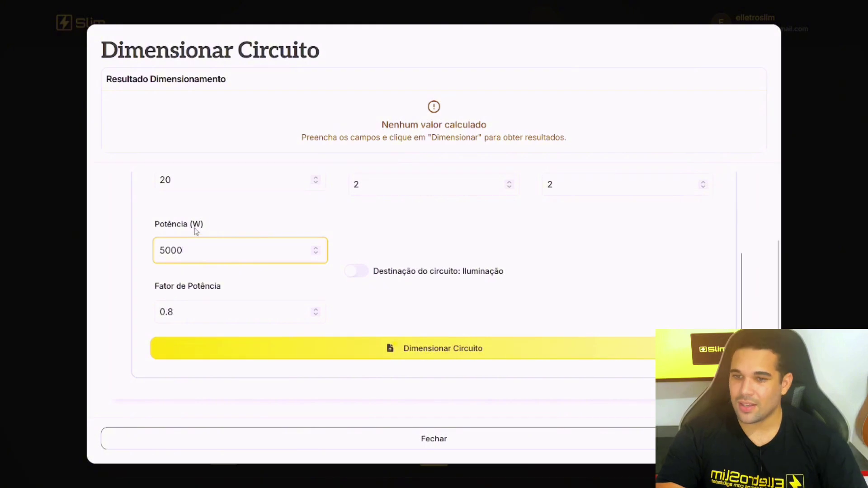
{"action": "left_click_drag", "start_coordinate": [191, 312], "coordinate": [168, 313]}
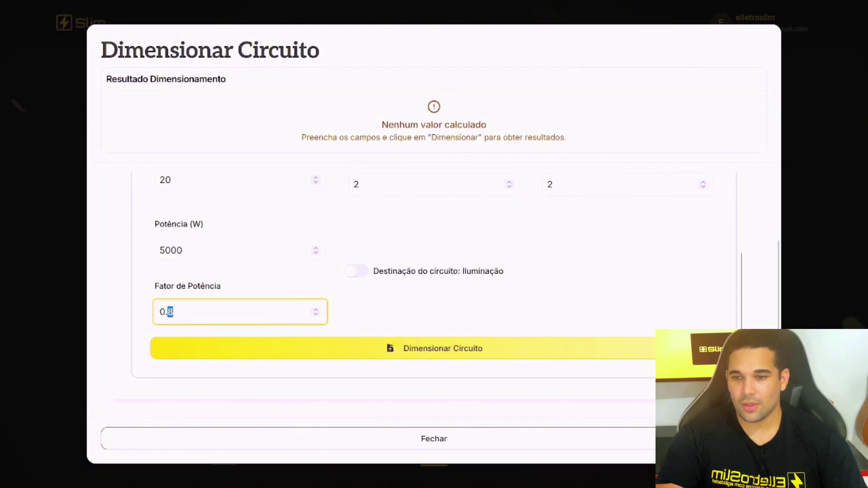
{"action": "type", "text": "0"}
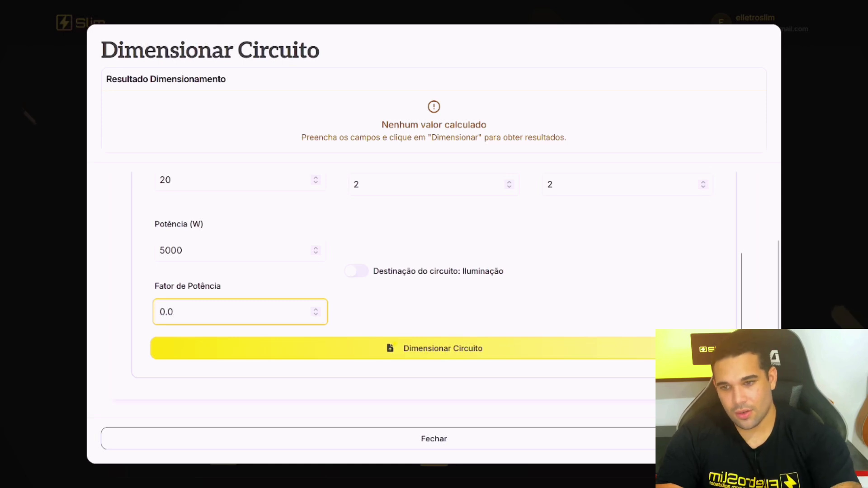
{"action": "key", "text": "BackSpace"}
{"action": "type", "text": "92"}
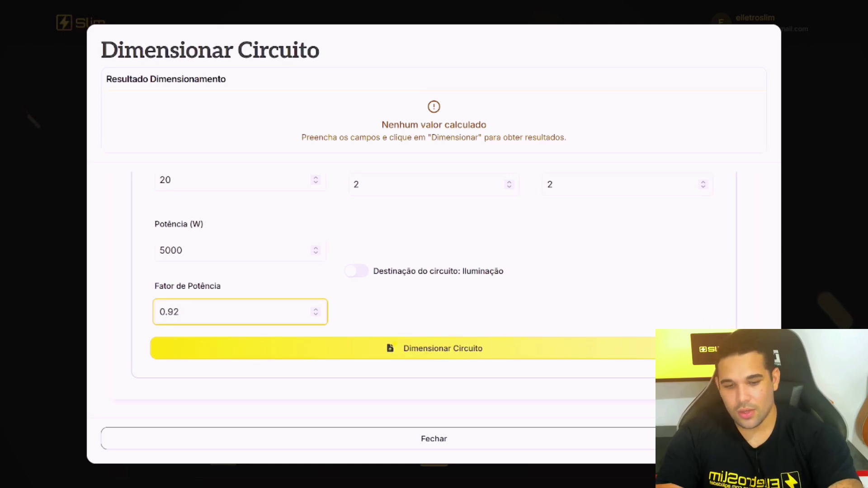
{"action": "left_click", "coordinate": [387, 307]}
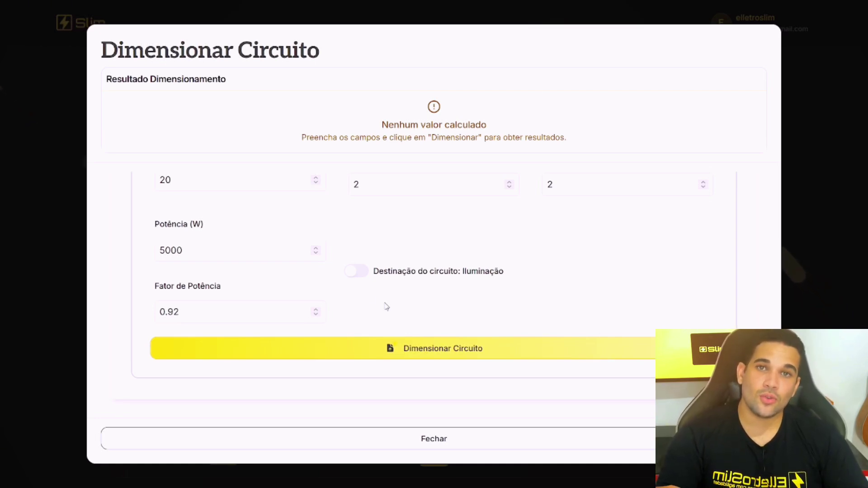
Try the lighting destination option, turn it back off, and calculate the circuit sizing.
{"action": "left_click", "coordinate": [357, 275]}
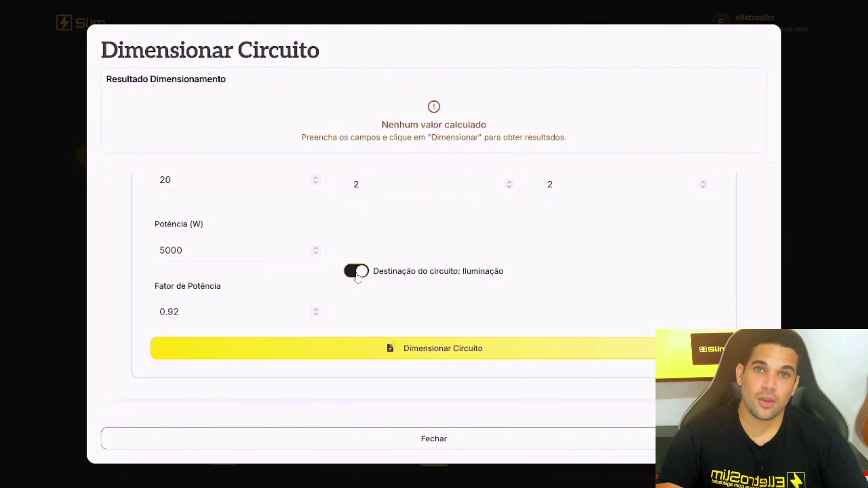
{"action": "left_click", "coordinate": [360, 274]}
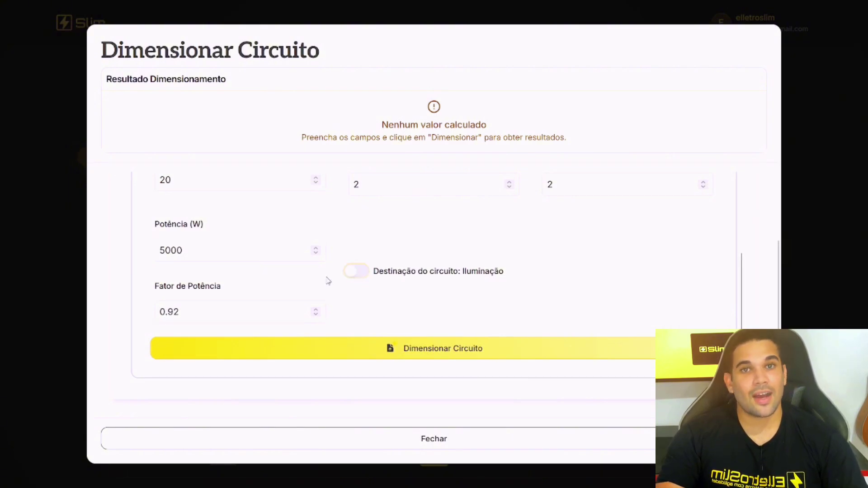
{"action": "left_click", "coordinate": [397, 352]}
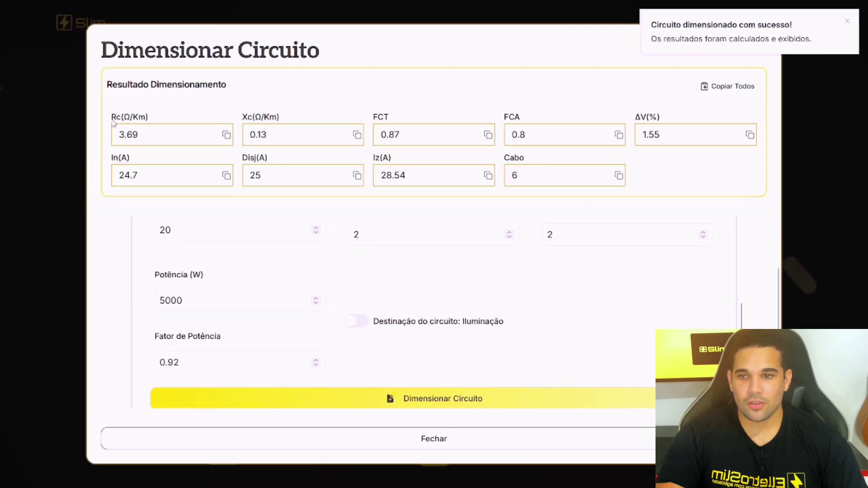
Examine each sizing result in turn: Rc, Xc, FCT, FCA, voltage drop, nominal current, breaker rating, Iz and cable size.
{"action": "left_click_drag", "start_coordinate": [116, 119], "coordinate": [119, 120]}
{"action": "left_click_drag", "start_coordinate": [271, 118], "coordinate": [242, 119]}
{"action": "left_click_drag", "start_coordinate": [383, 119], "coordinate": [378, 118]}
{"action": "left_click_drag", "start_coordinate": [501, 119], "coordinate": [586, 118]}
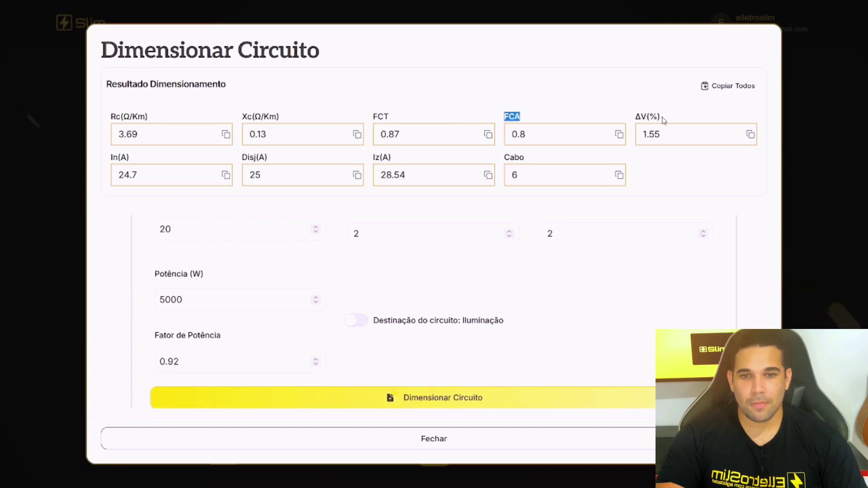
{"action": "left_click_drag", "start_coordinate": [132, 159], "coordinate": [113, 157]}
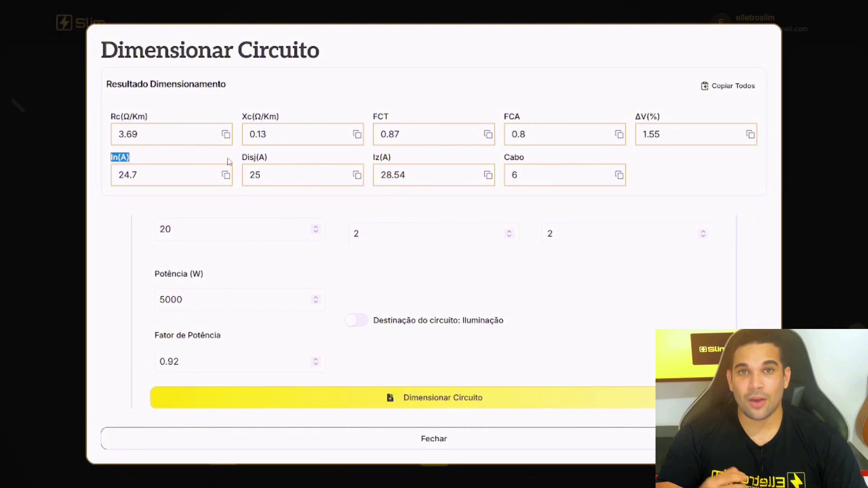
{"action": "left_click_drag", "start_coordinate": [240, 159], "coordinate": [289, 162]}
{"action": "left_click_drag", "start_coordinate": [371, 158], "coordinate": [399, 161]}
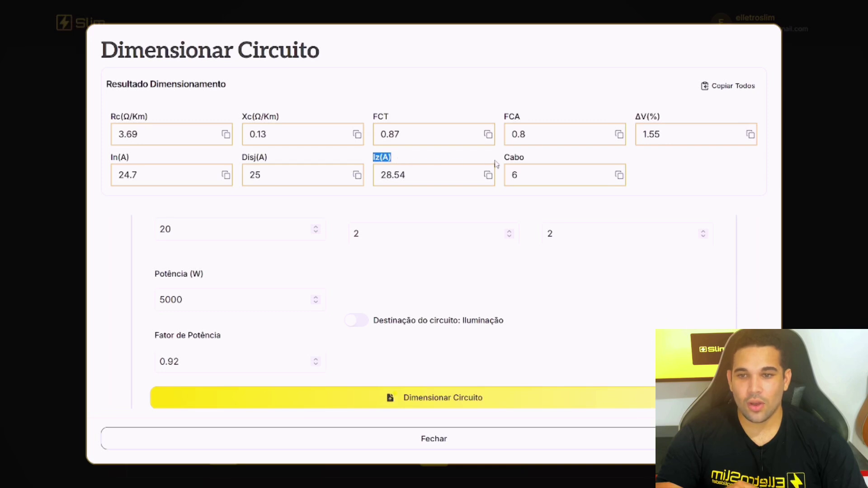
{"action": "left_click_drag", "start_coordinate": [505, 159], "coordinate": [527, 164]}
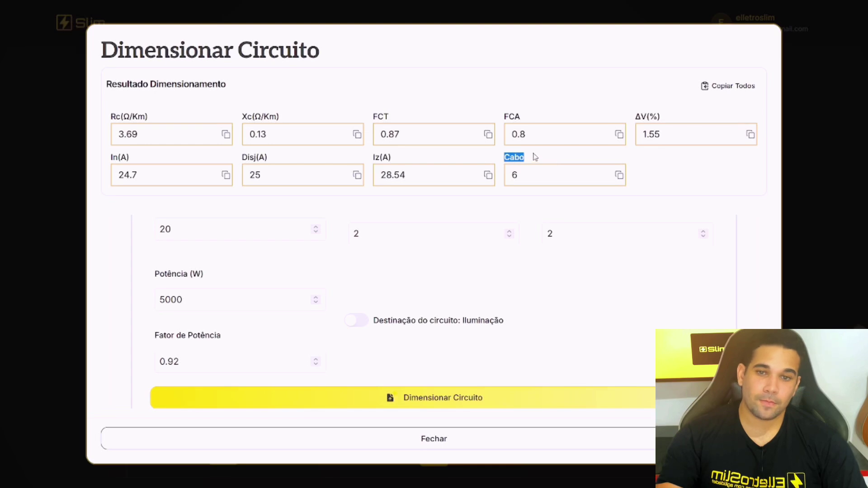
Copy all the sizing results together and the FCT and FCA values individually, dismissing the copy notifications.
{"action": "left_click", "coordinate": [729, 87]}
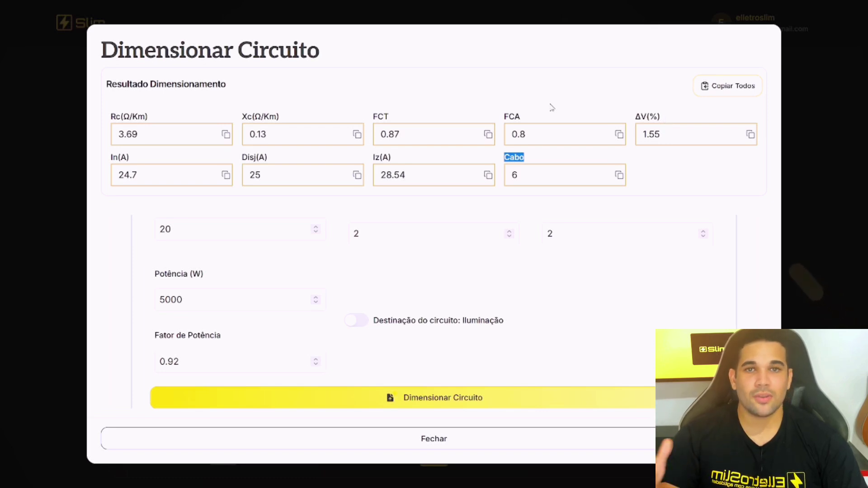
{"action": "left_click", "coordinate": [488, 138]}
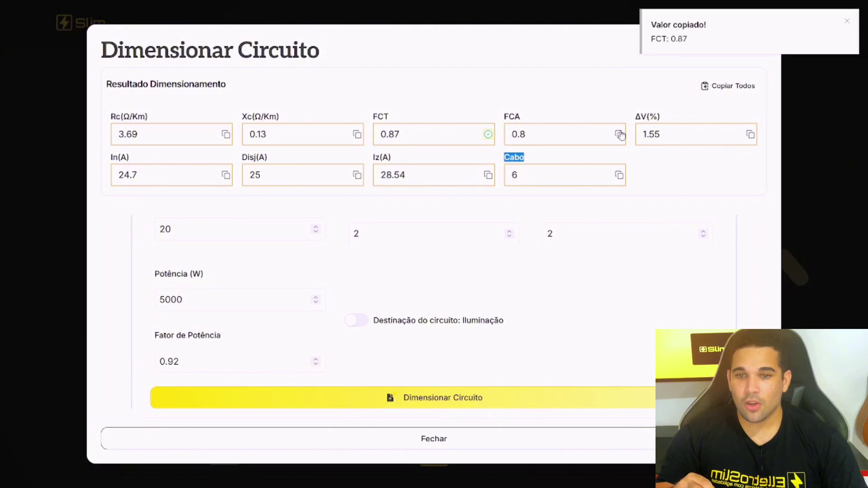
{"action": "left_click", "coordinate": [619, 135]}
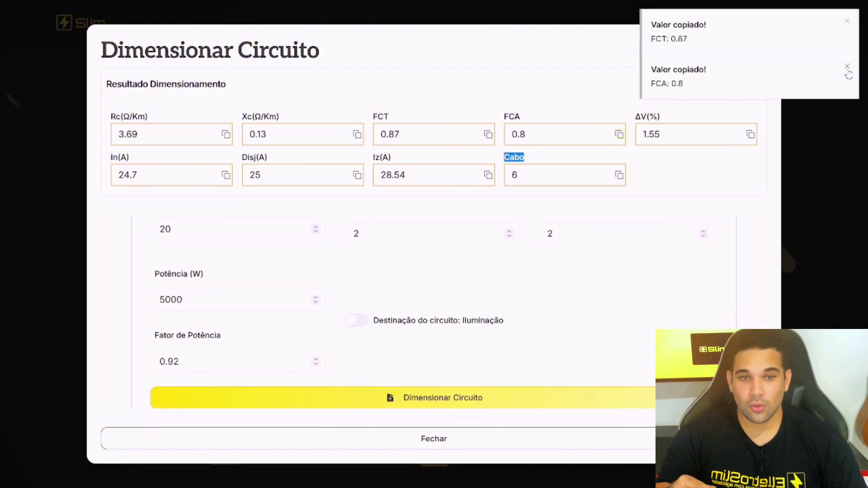
{"action": "left_click", "coordinate": [847, 66]}
{"action": "left_click", "coordinate": [847, 20]}
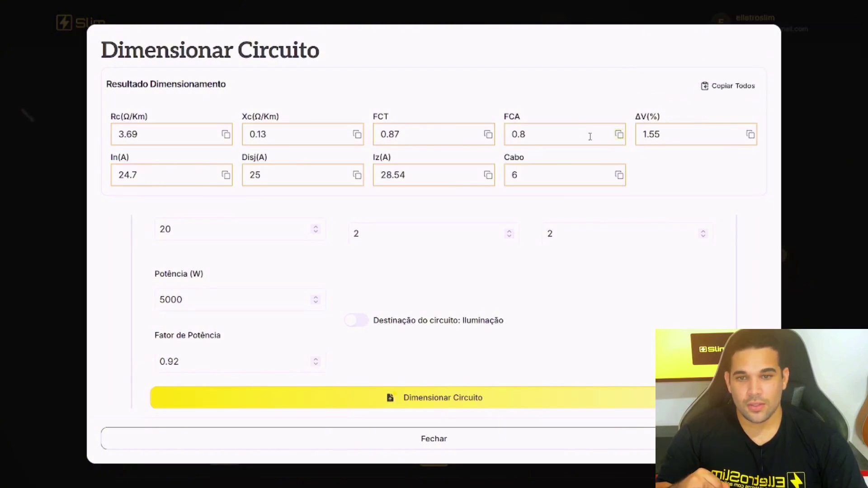